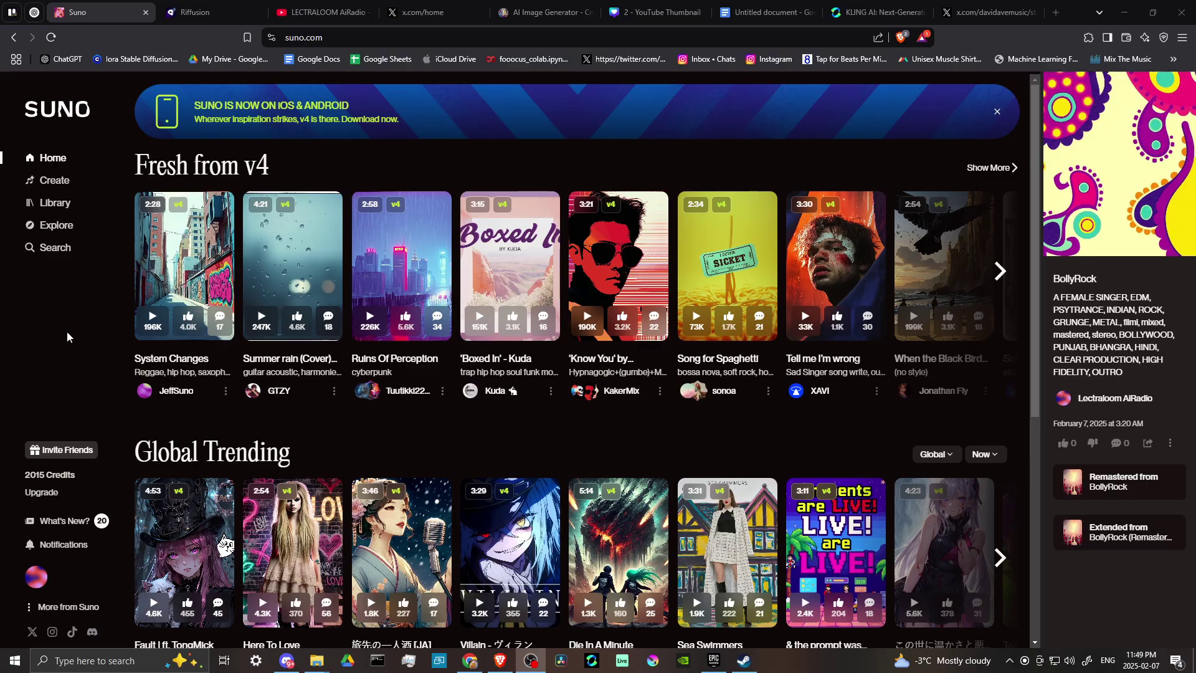
# Go to the Create page, start an audio upload and accept the upload terms.
pyautogui.click(65, 187)
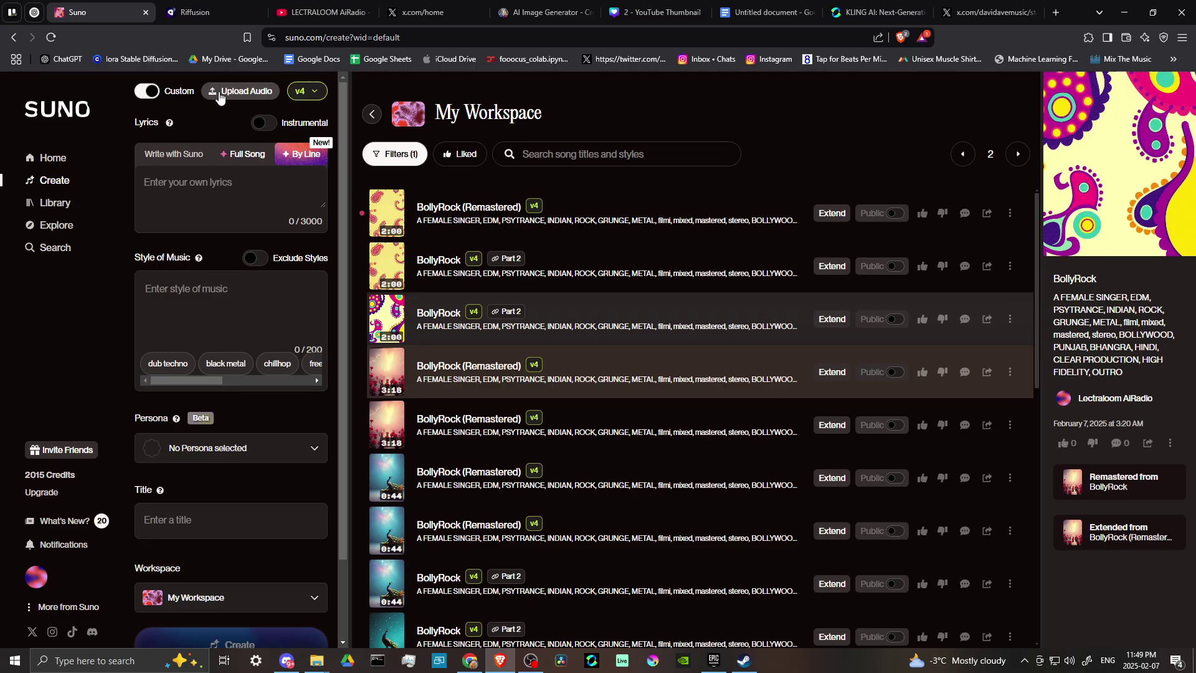
pyautogui.click(257, 93)
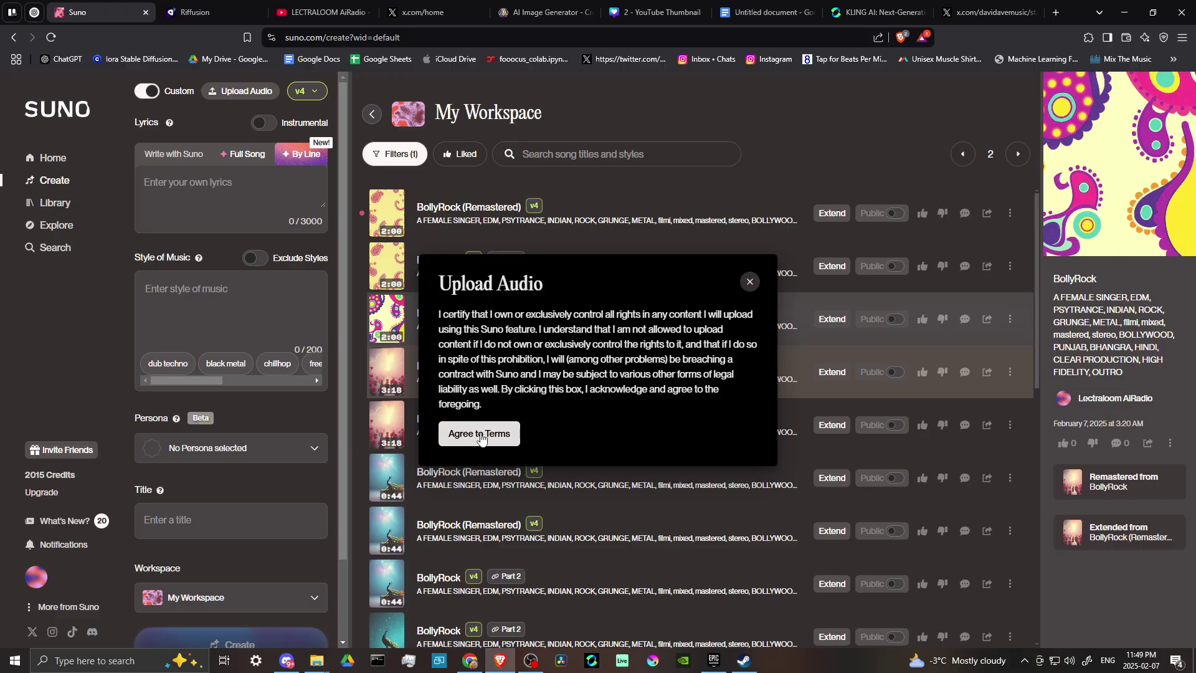
pyautogui.click(482, 436)
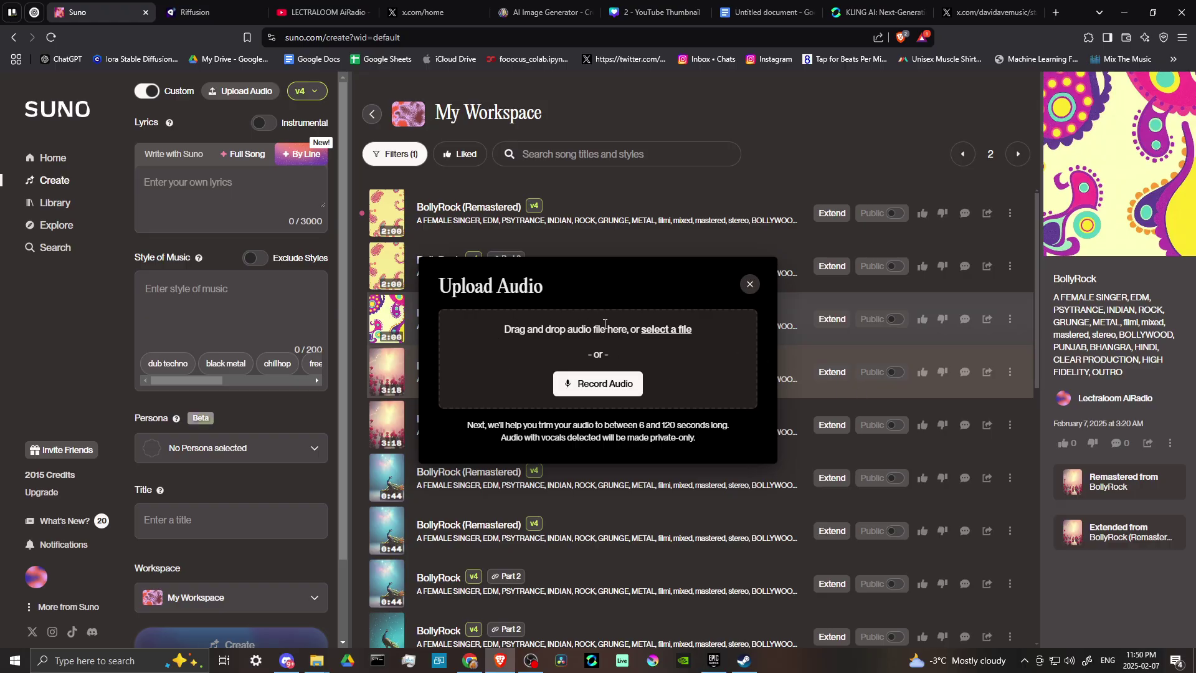
# Record a 7.7 s microphone voice clip and keep it untrimmed.
pyautogui.click(601, 385)
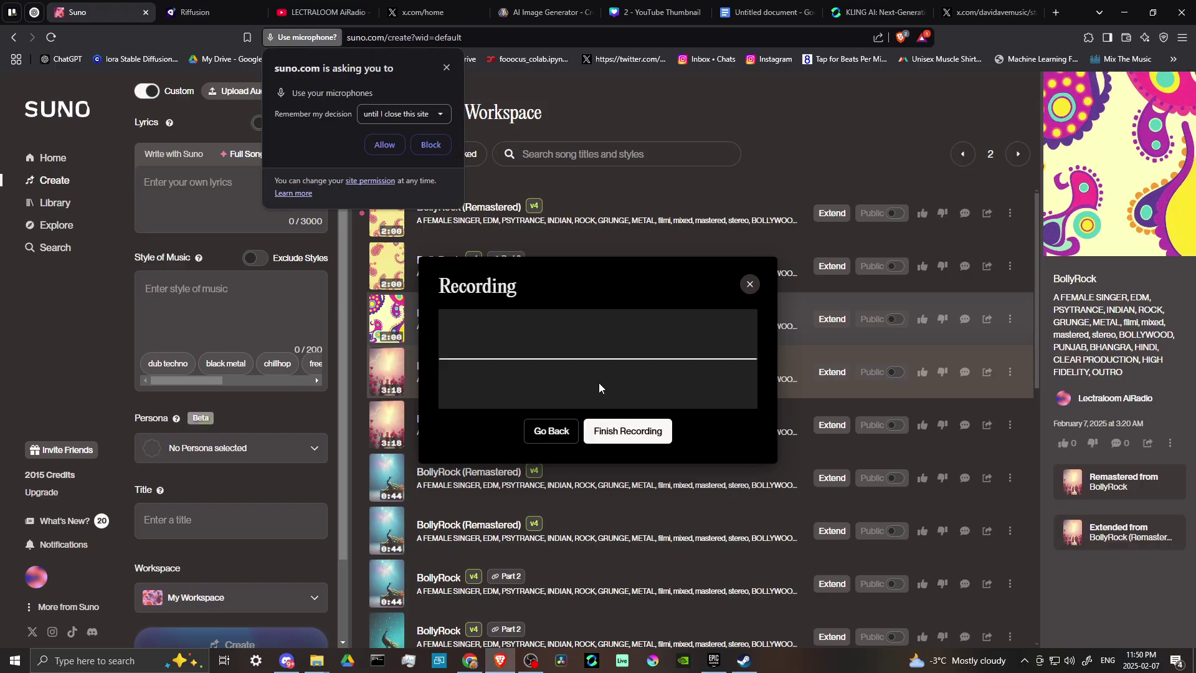
pyautogui.click(391, 144)
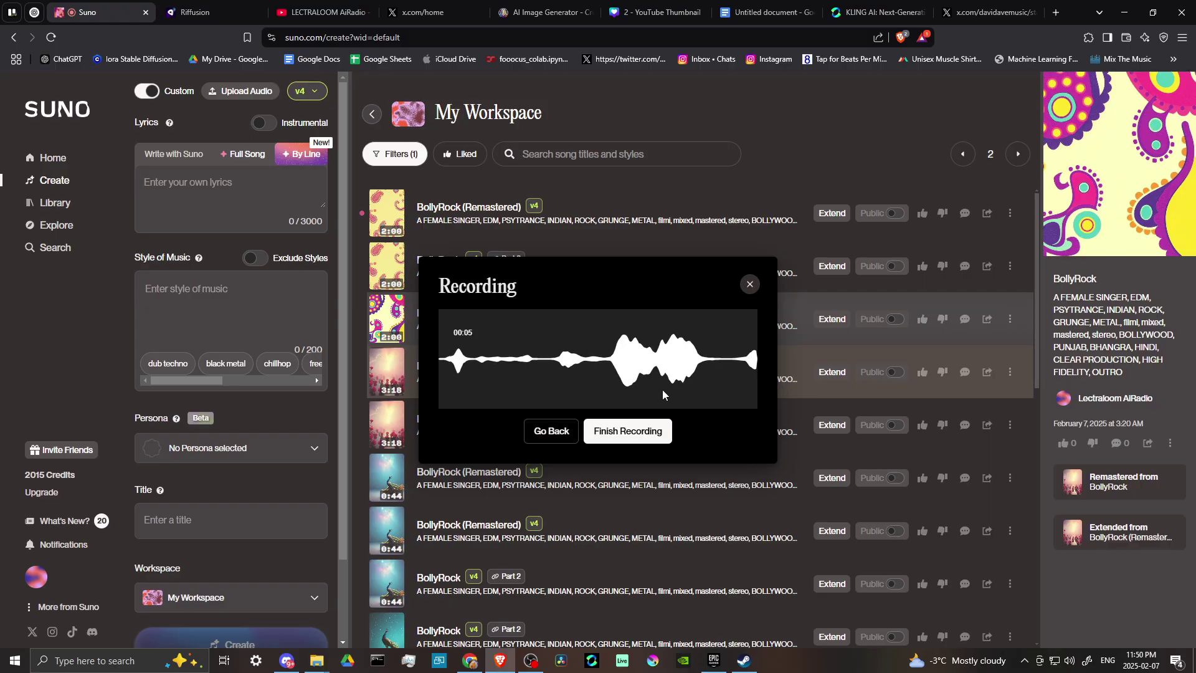
pyautogui.click(628, 436)
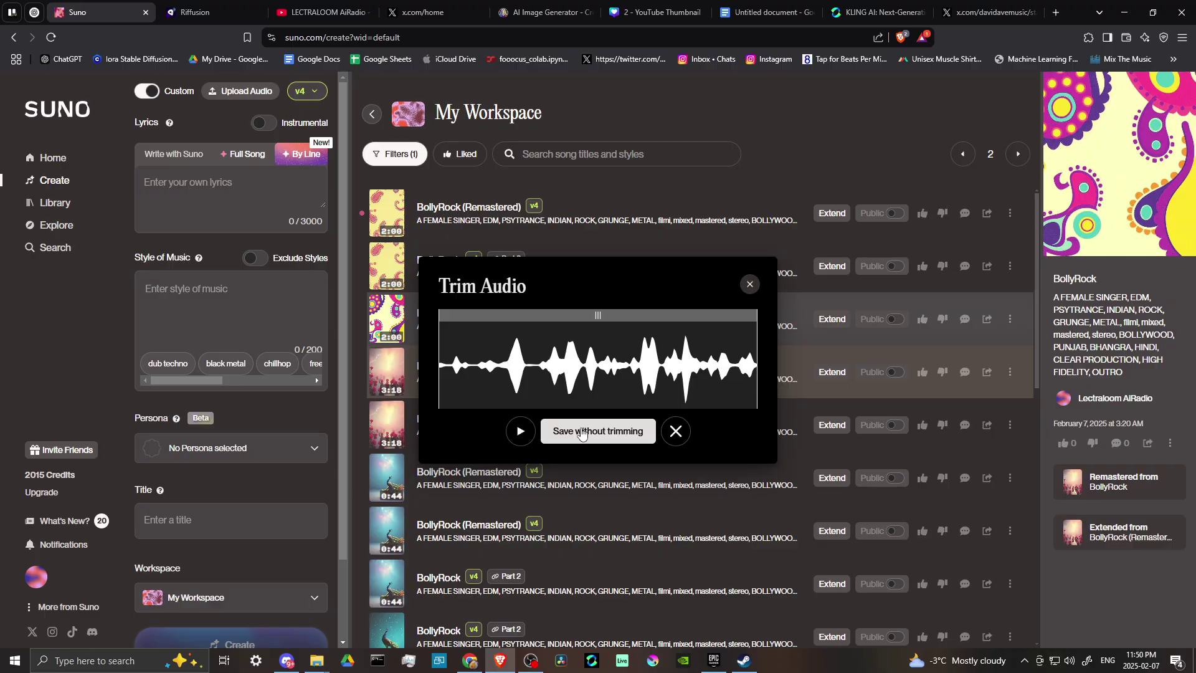
pyautogui.moveTo(440, 365)
pyautogui.mouseDown()
pyautogui.moveTo(557, 365)
pyautogui.moveTo(430, 365)
pyautogui.mouseUp()
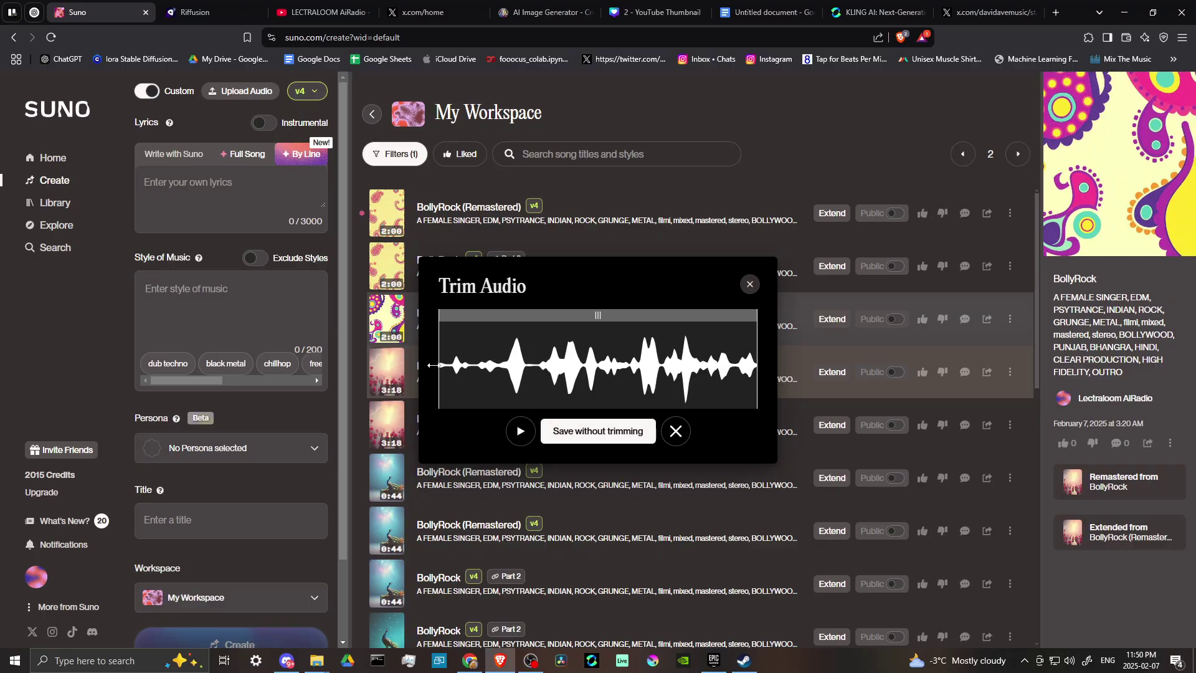
pyautogui.click(586, 433)
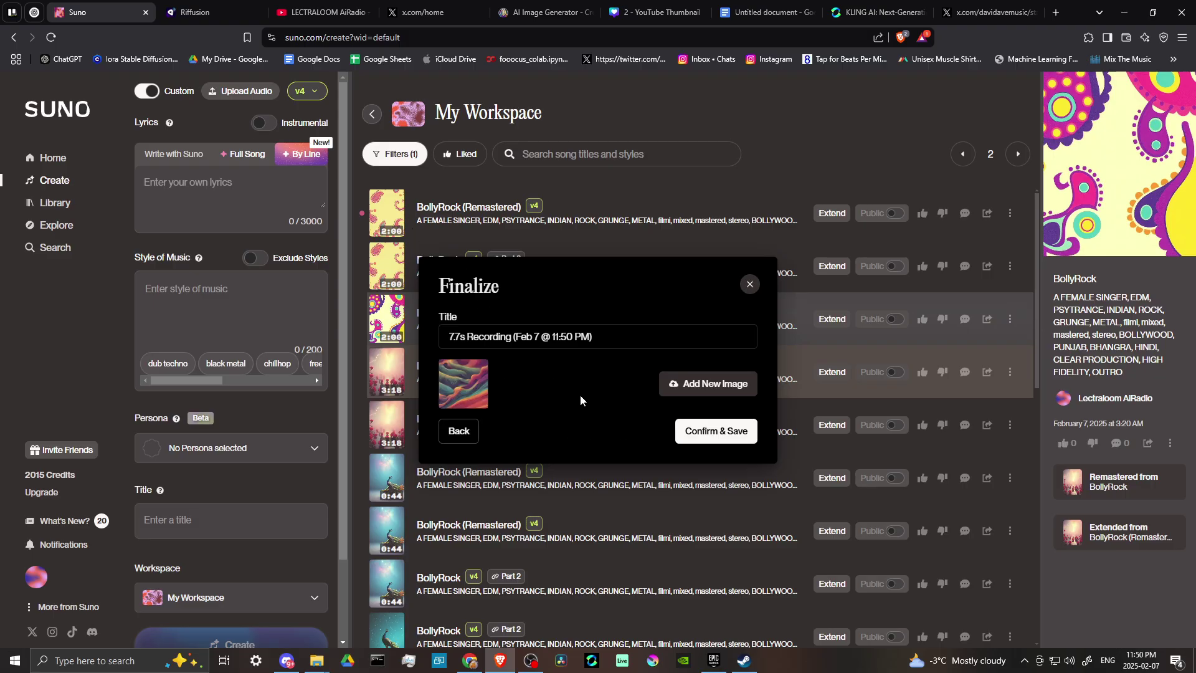
# Save the 7.7s Recording to My Workspace and load it into Extend from 00:07.
pyautogui.click(718, 431)
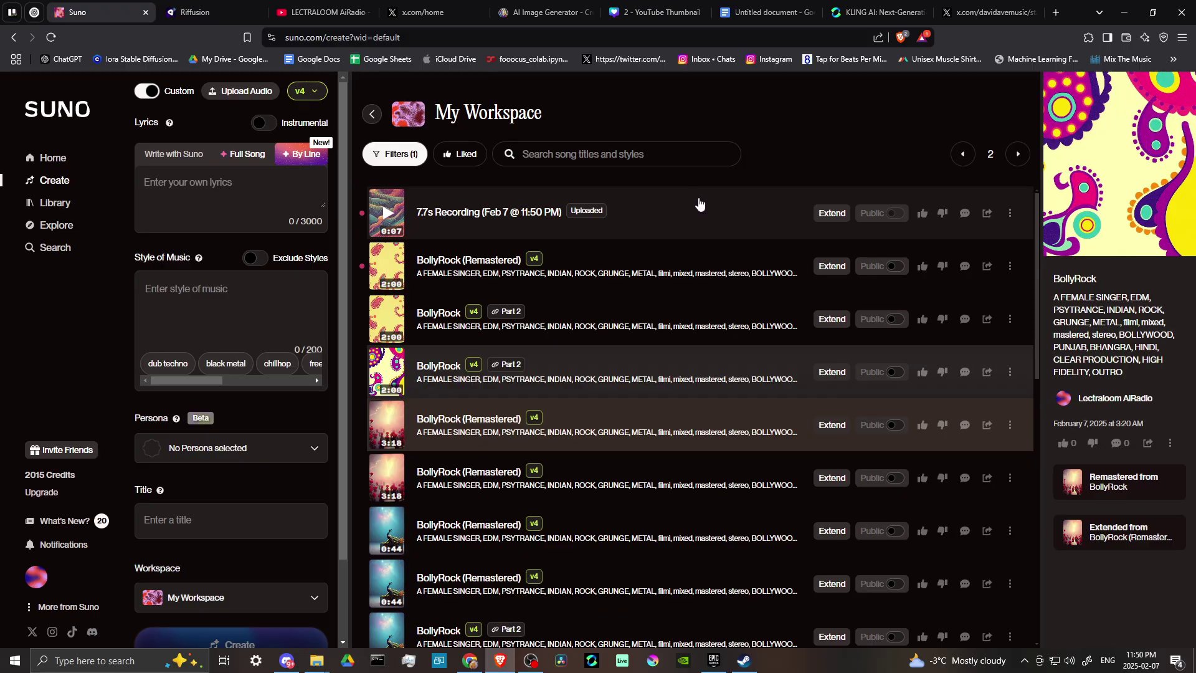
pyautogui.click(831, 215)
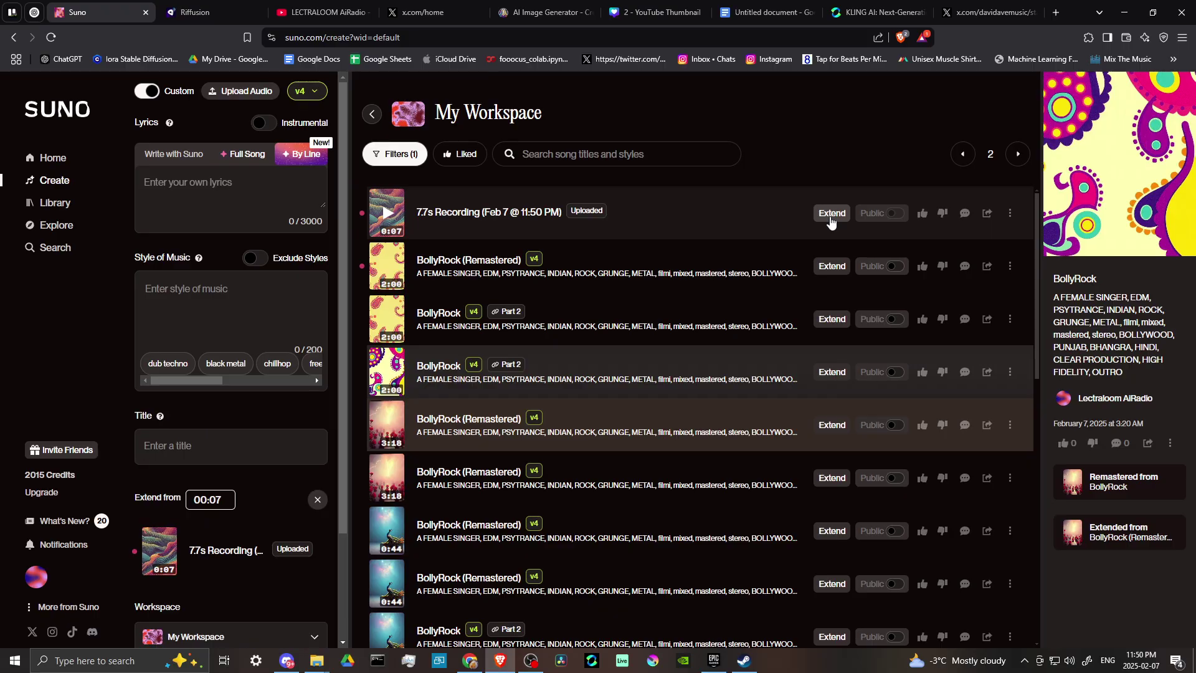
pyautogui.scroll(-2, 233, 472)
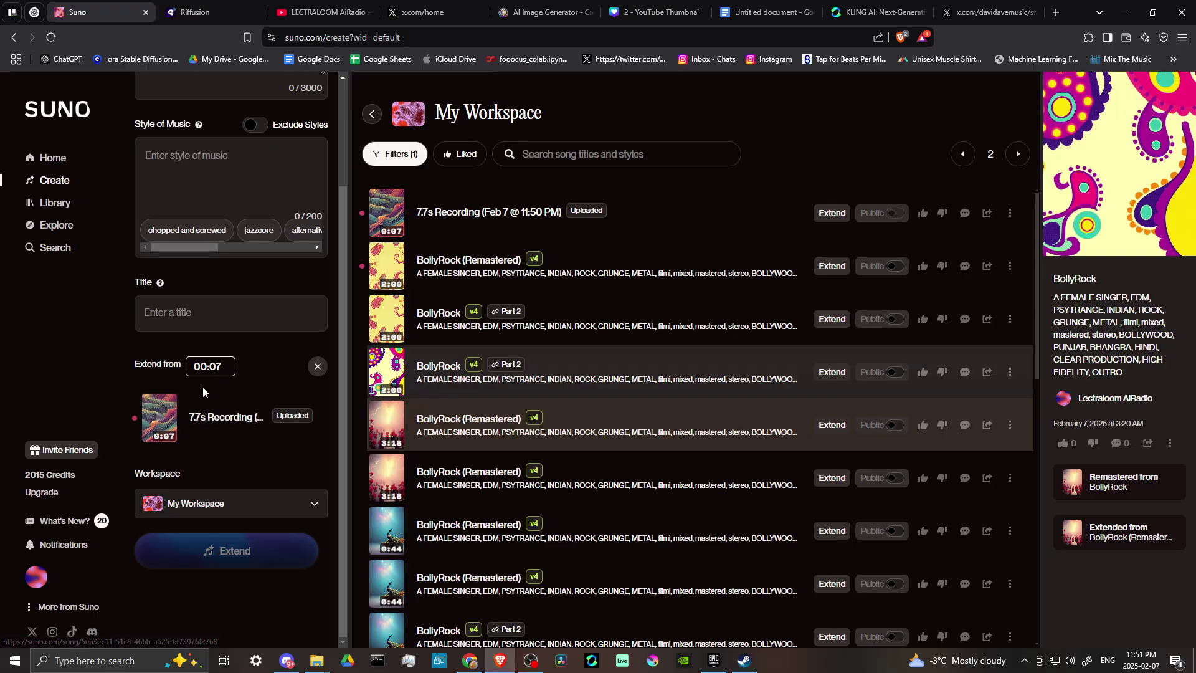
# Scroll the left panel to review the Extend form for the 7.7s Recording.
pyautogui.scroll(2, 203, 436)
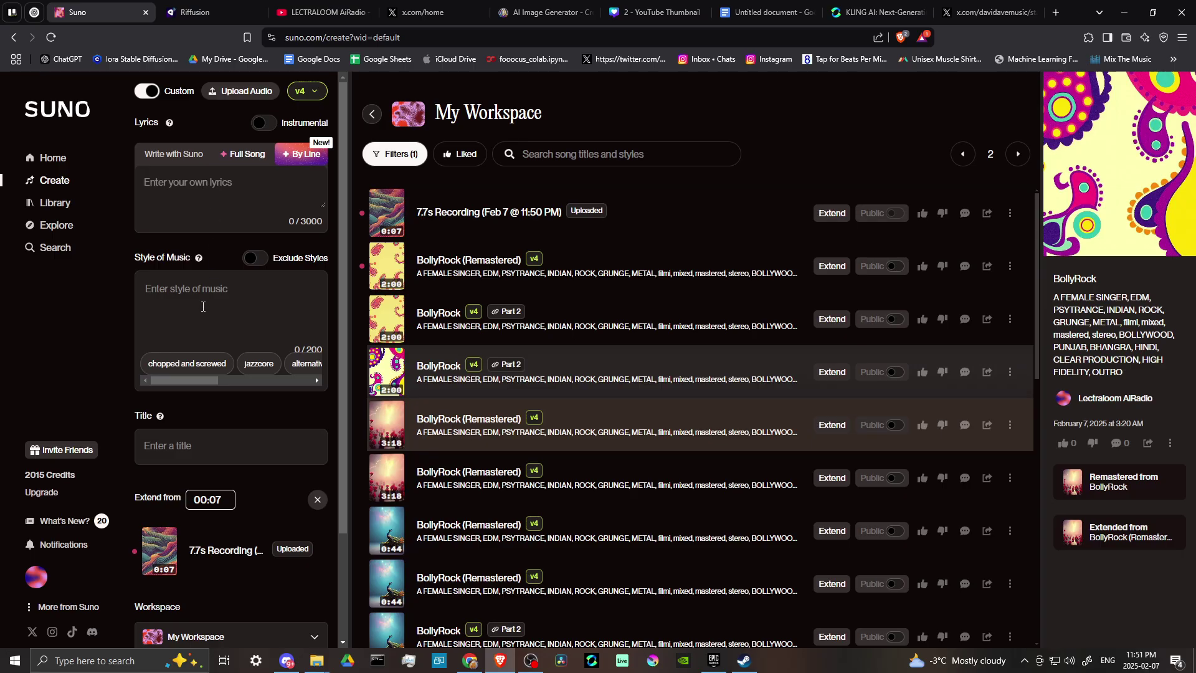
pyautogui.scroll(-1, 187, 280)
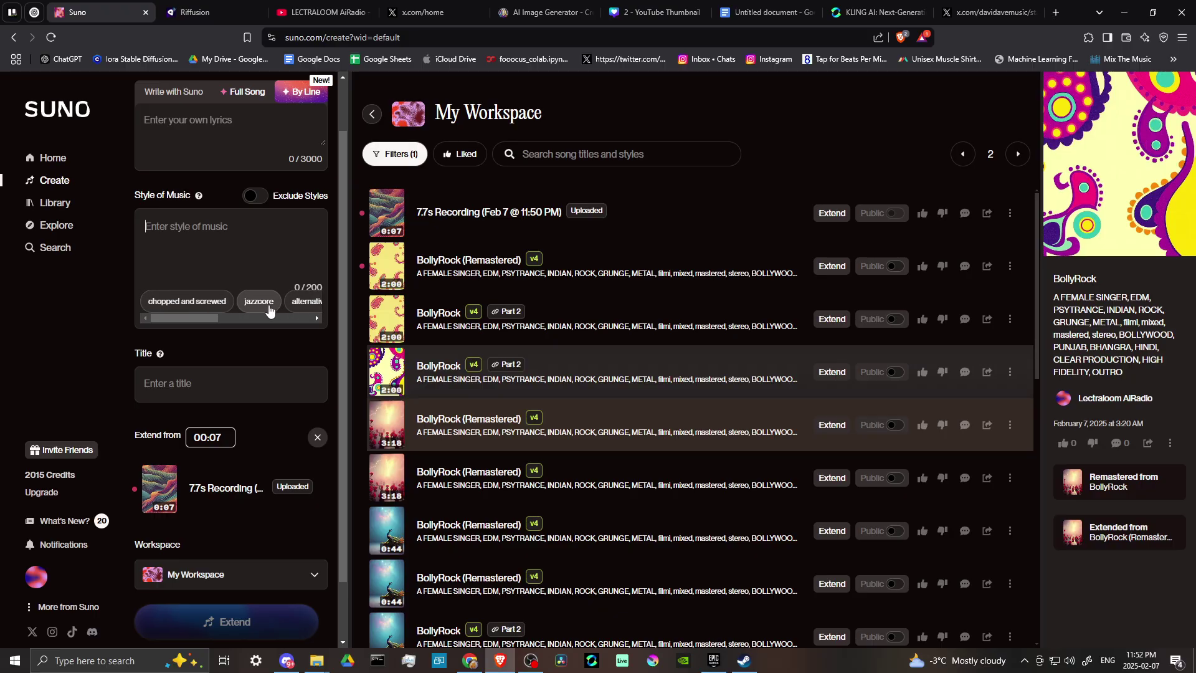
# Add the chopped and screwed, plugg and rap chips to Style of Music.
pyautogui.click(182, 309)
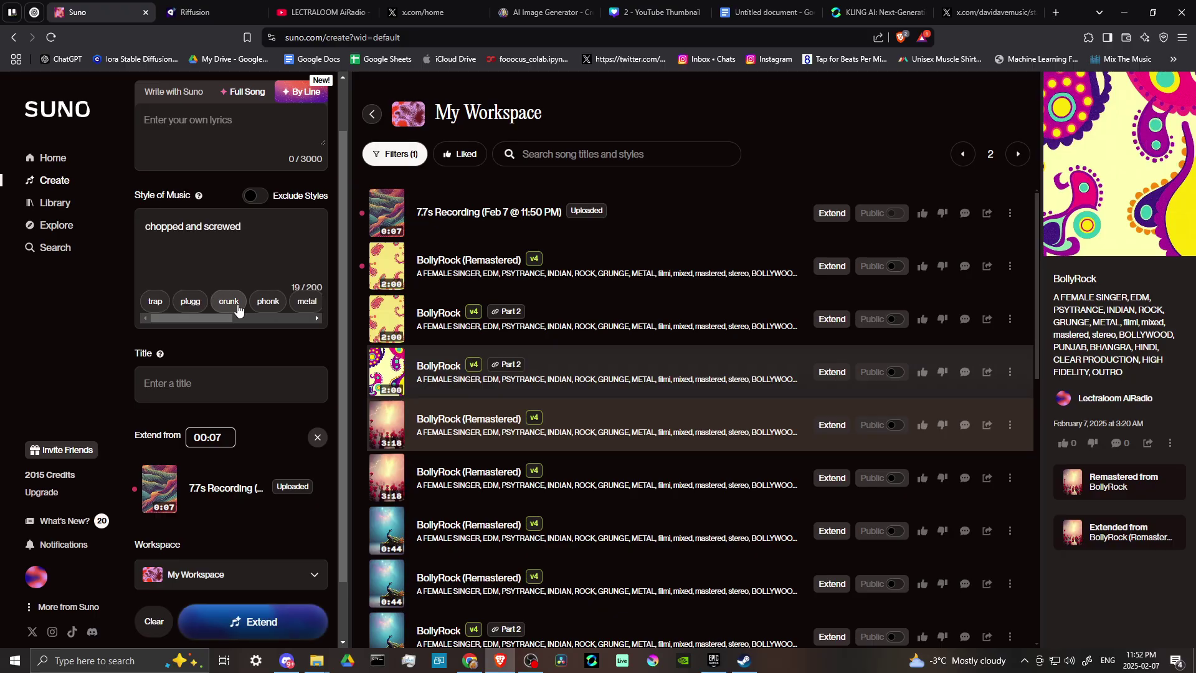
pyautogui.click(188, 308)
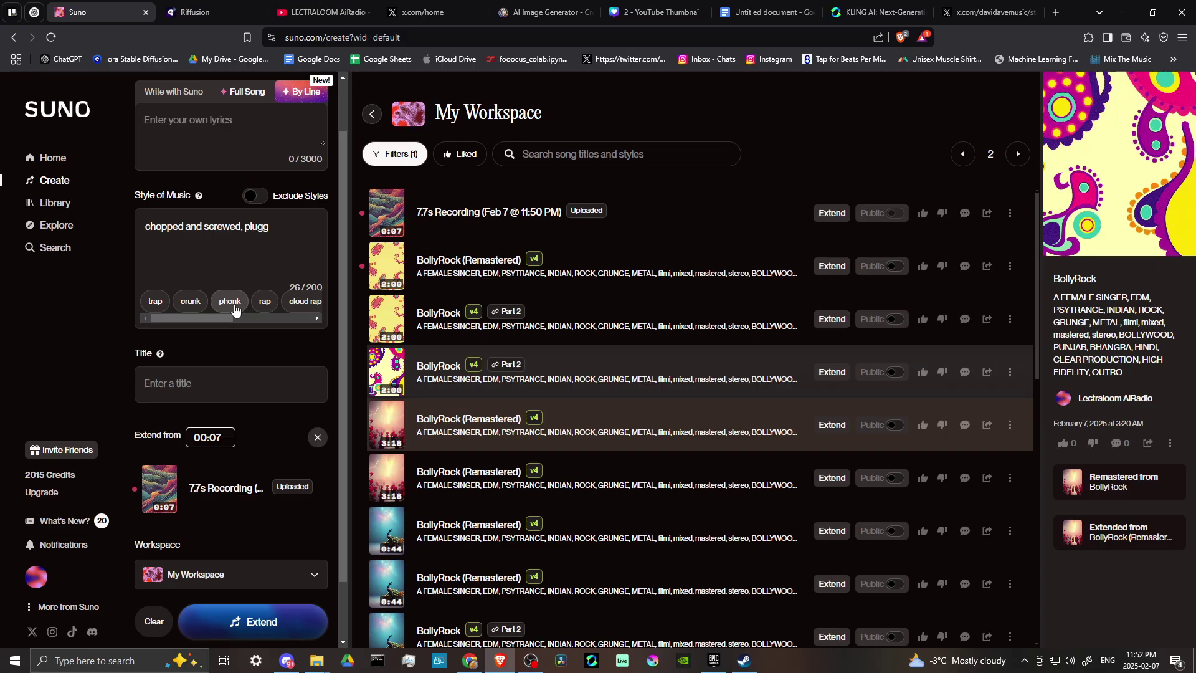
pyautogui.click(265, 302)
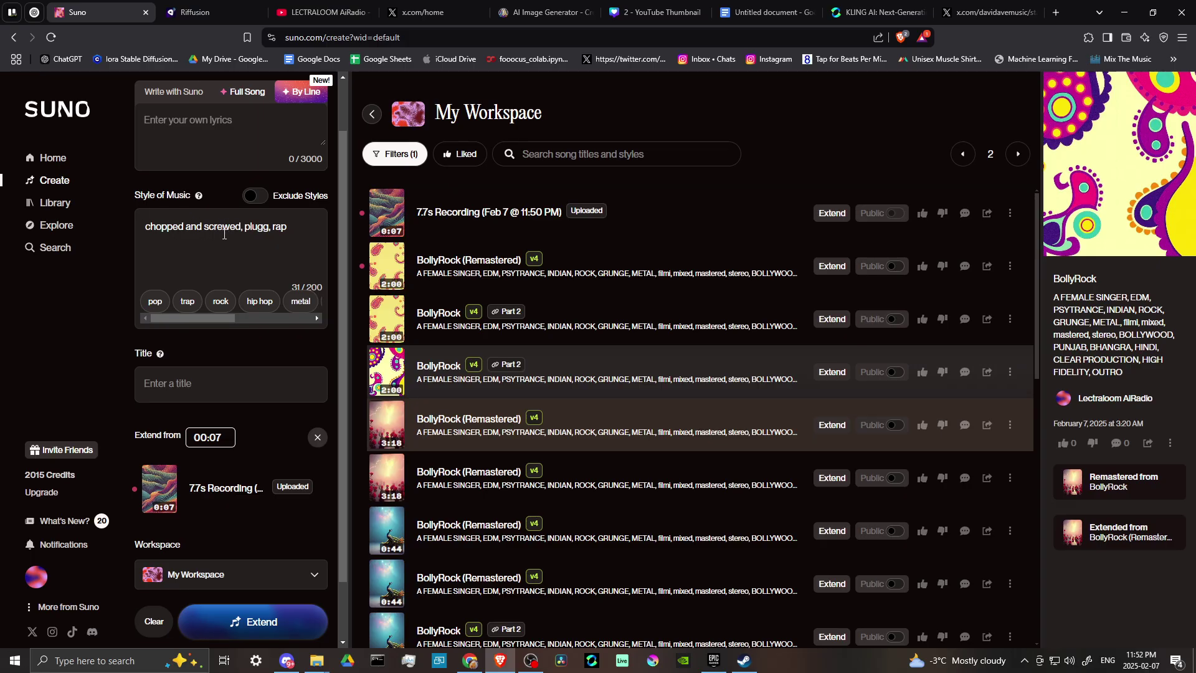
# Append STEREO, CLEAR PRODUCTION, MIXED, MASTERED, HIGH FIDELITY, HIGH QUALITY, OUTRO, FADE OUT AT END.
pyautogui.click(290, 234)
pyautogui.write(',')
pyautogui.write('STEREO, CLEAR PRODUC')
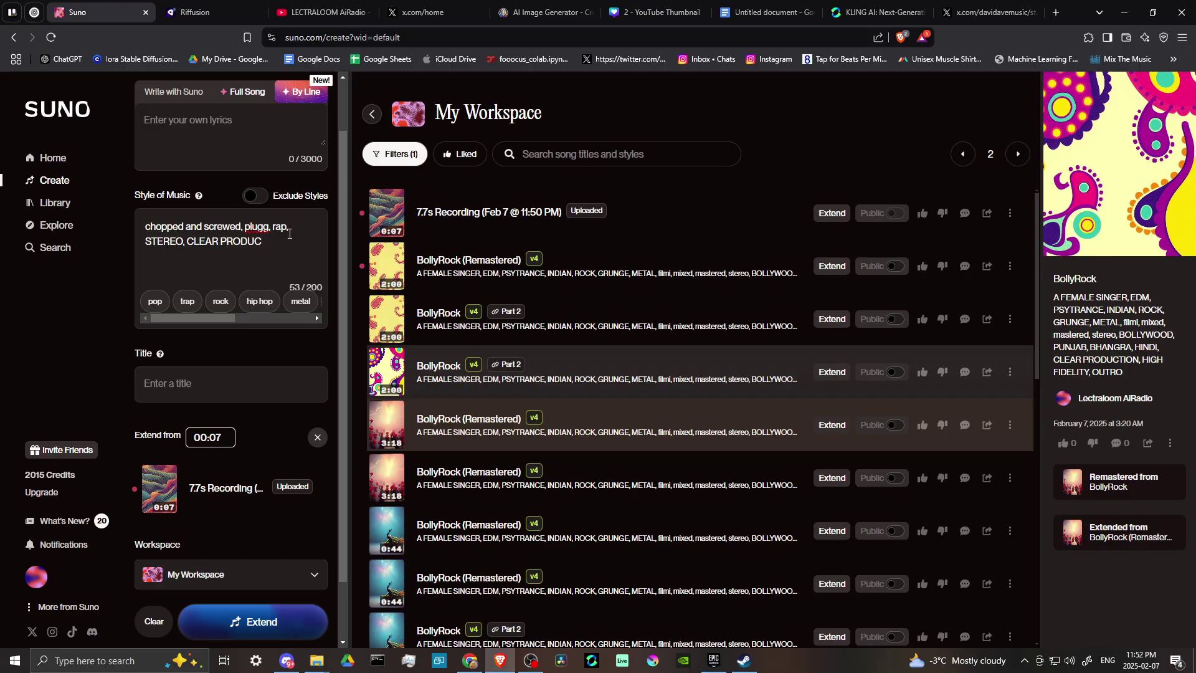
pyautogui.write('TION, MIXE')
pyautogui.write('D, MASTERED')
pyautogui.write(',, ')
pyautogui.write('HIGH FIDEL')
pyautogui.write('ITY, ')
pyautogui.write('HIGH ')
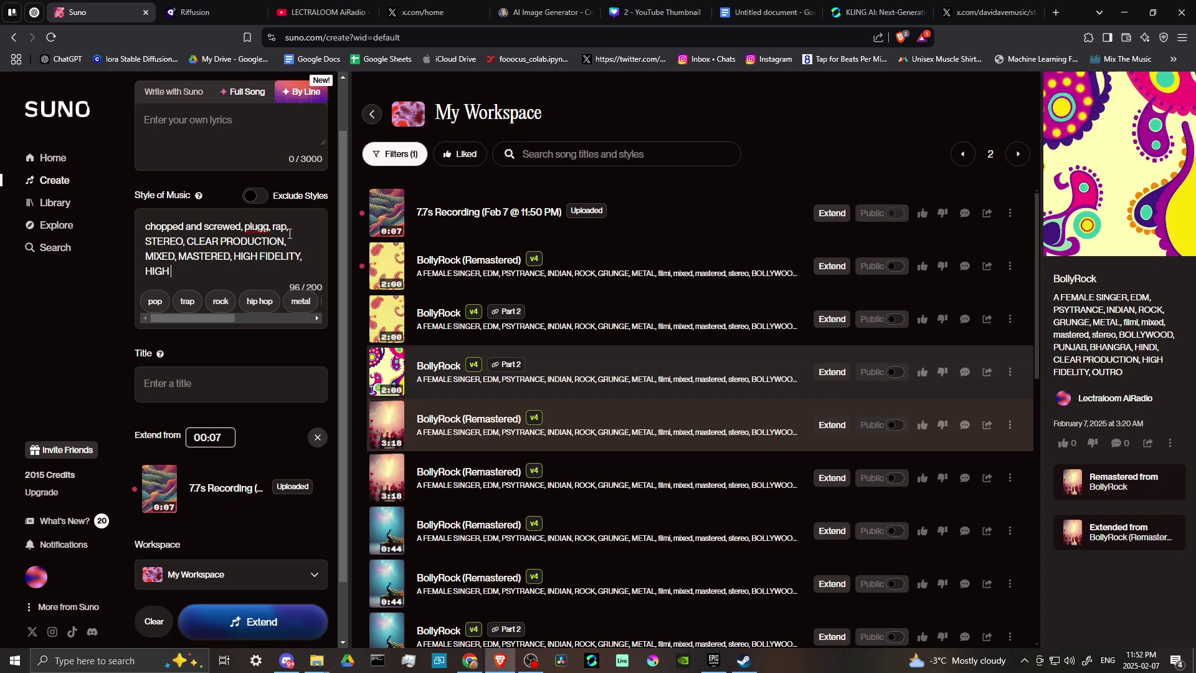
pyautogui.write('QUALITY, OUTRO')
pyautogui.press('BackSpace')
pyautogui.write(', FADE O')
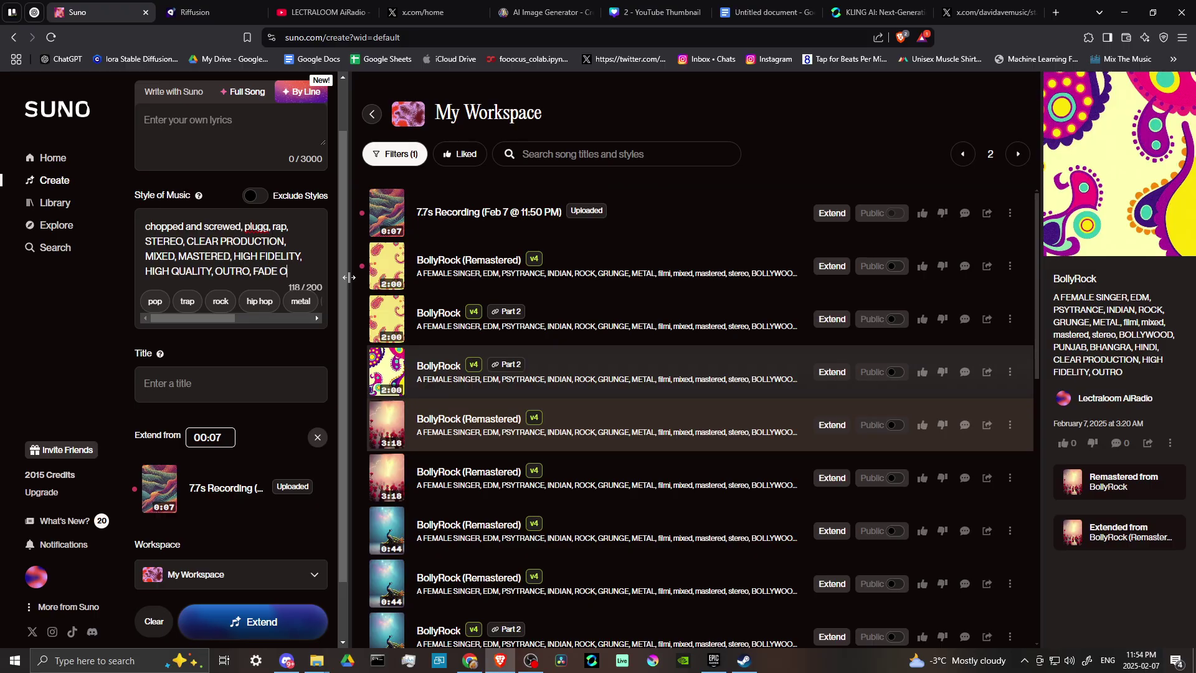
pyautogui.write('UT AT END')
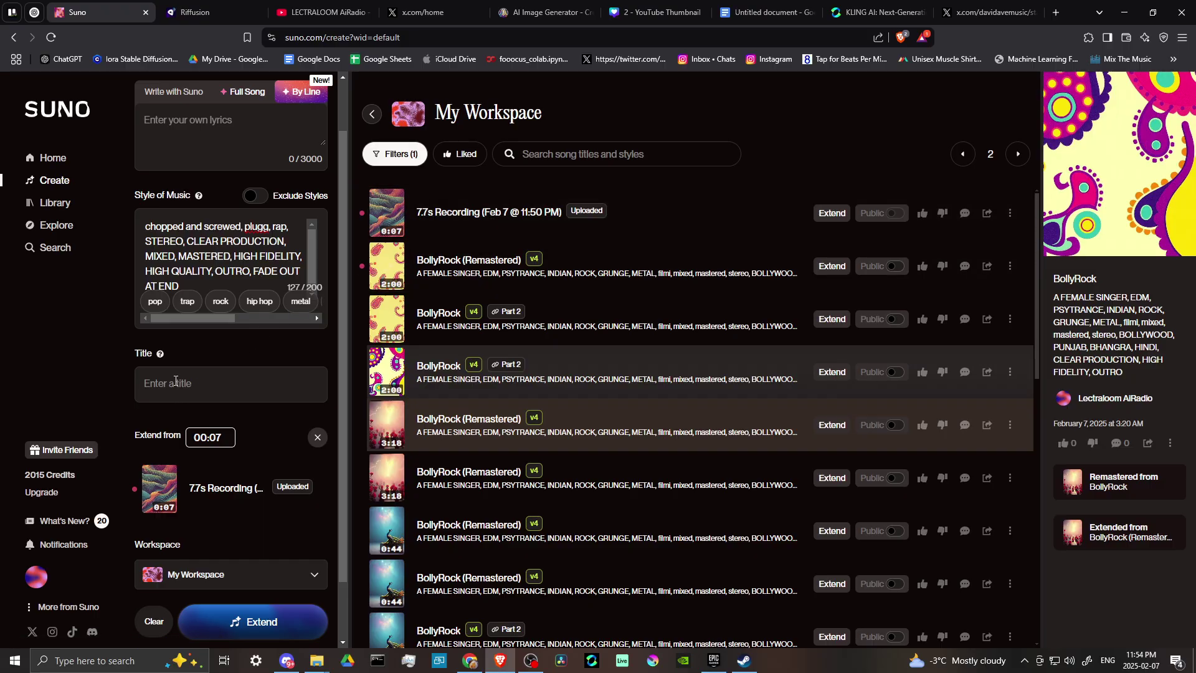
pyautogui.scroll(1, 200, 383)
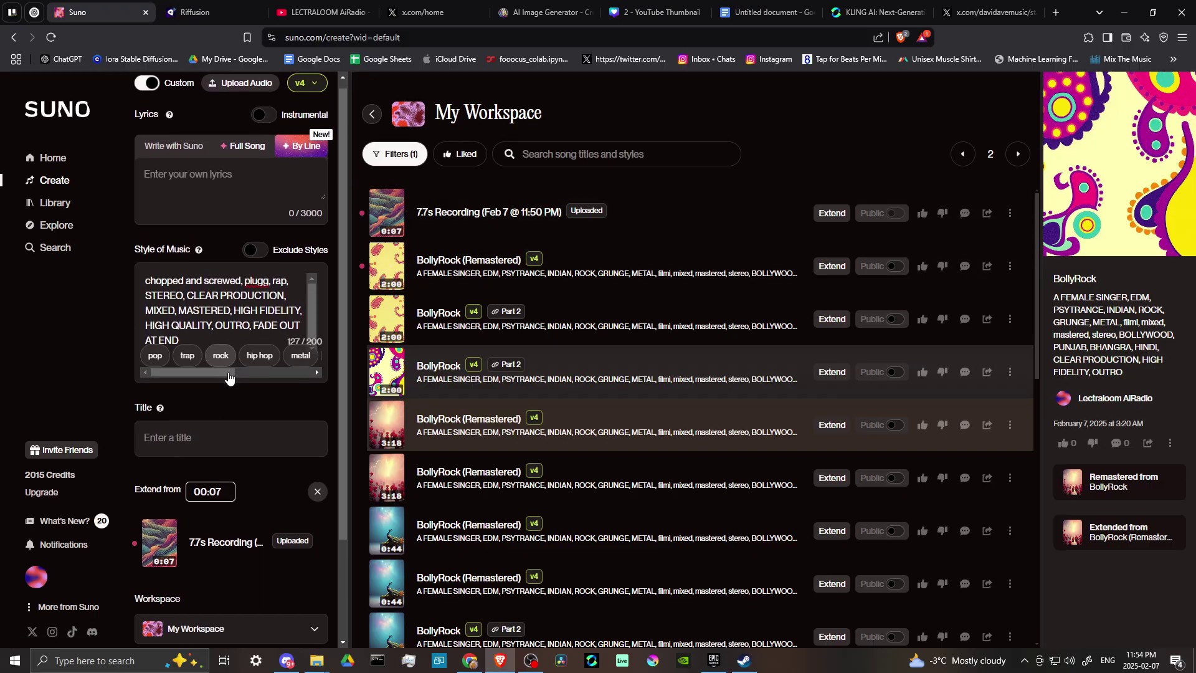
pyautogui.scroll(-2, 230, 372)
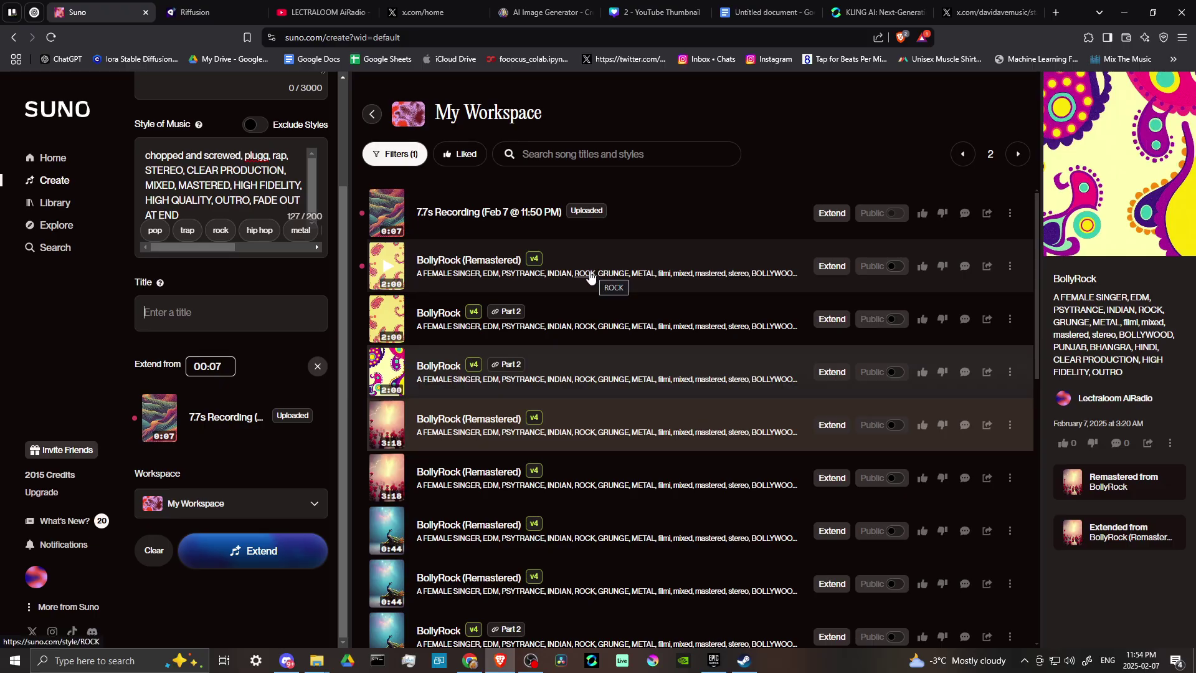
# Remove the 7.7s Recording from Extend and list the saved personas, such as Magdalena.
pyautogui.click(317, 368)
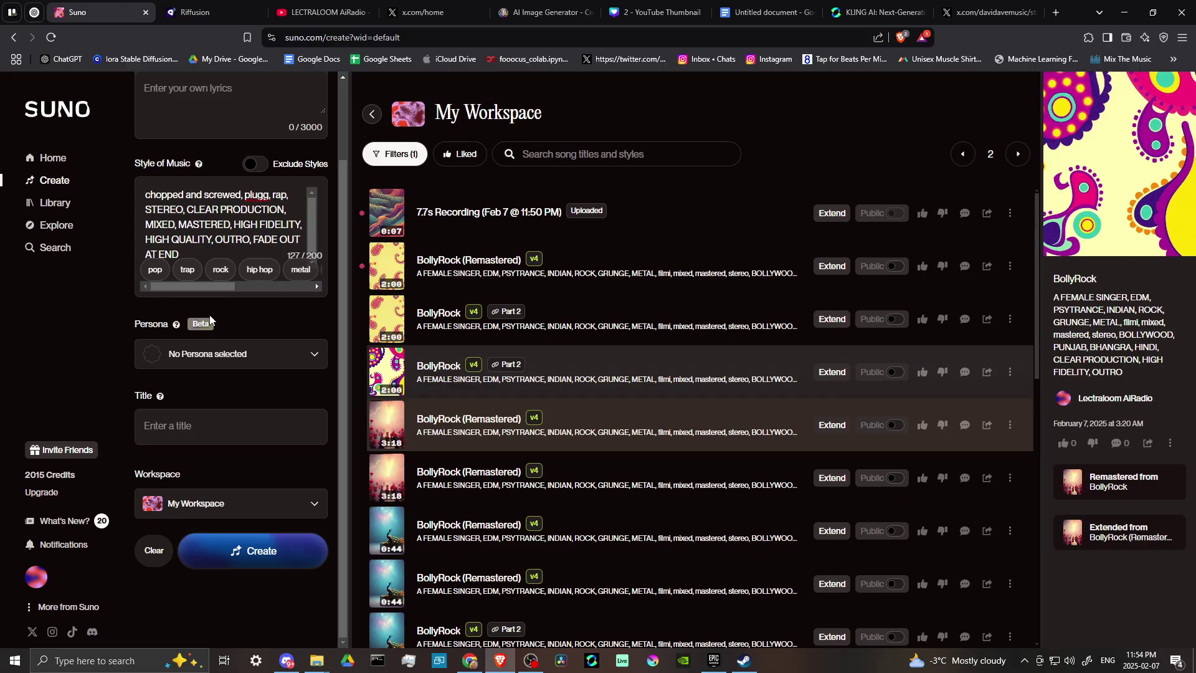
pyautogui.click(246, 365)
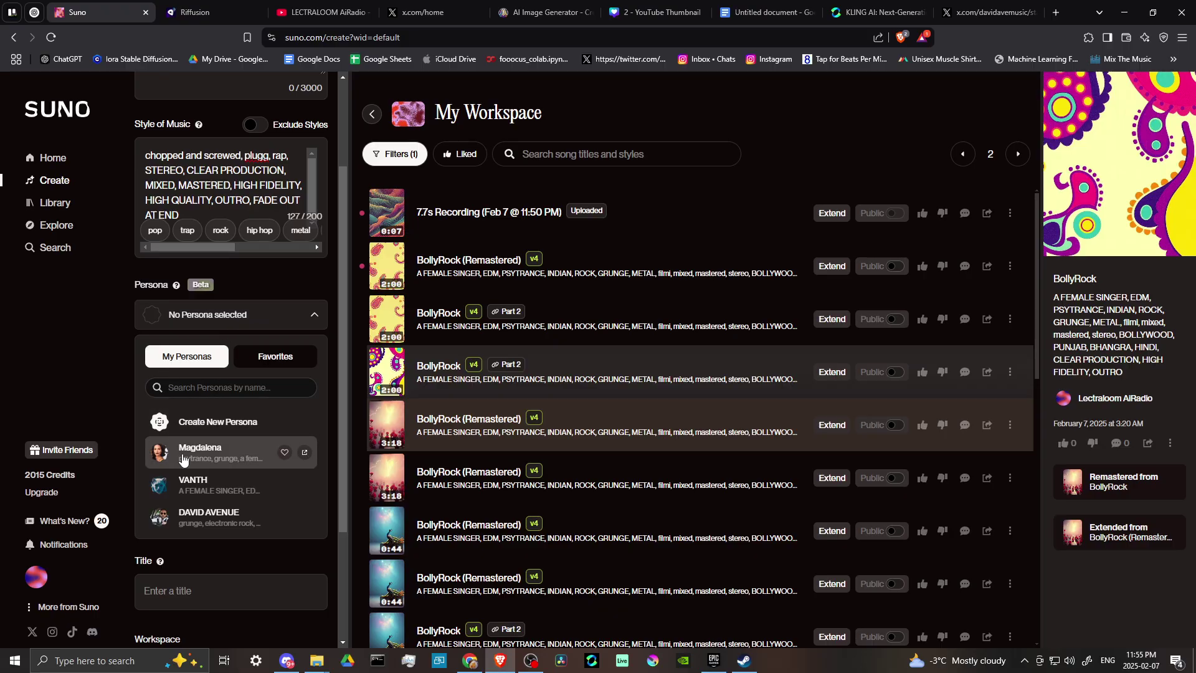
pyautogui.click(225, 425)
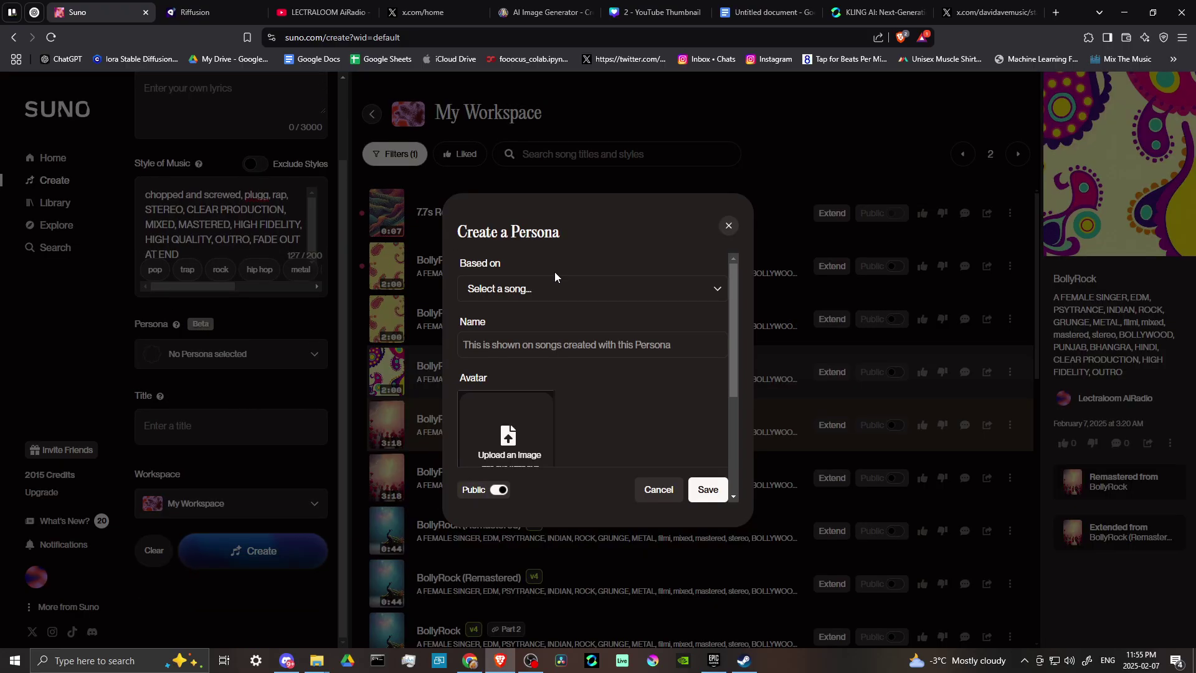
pyautogui.click(509, 296)
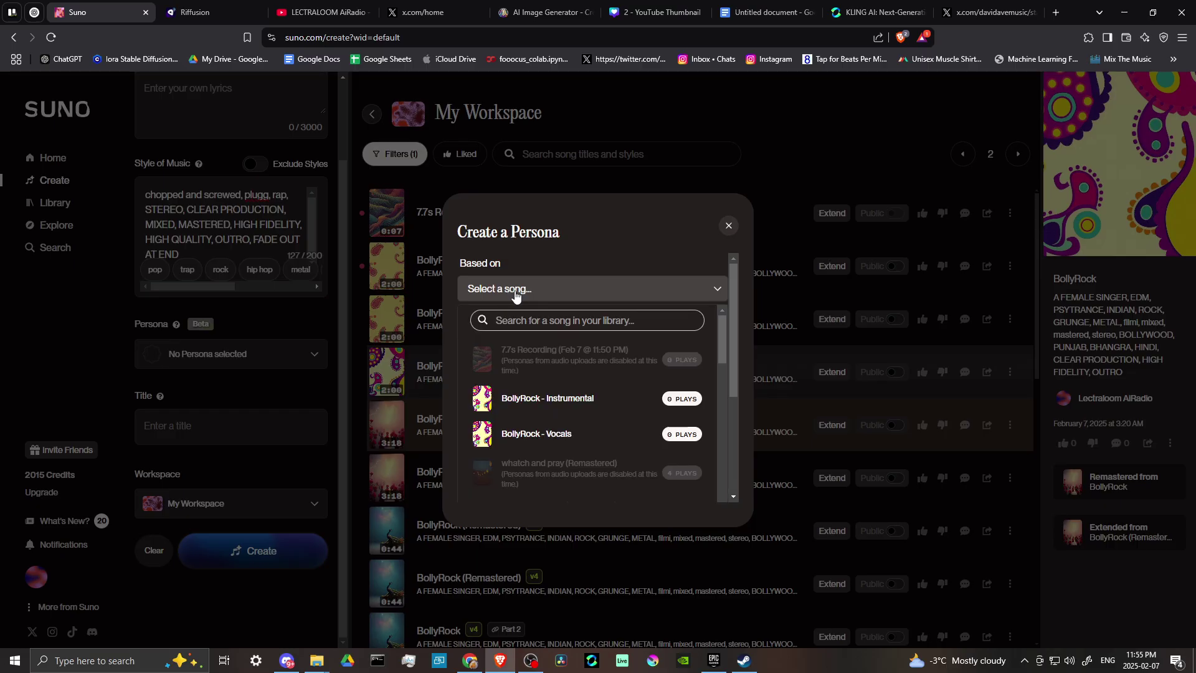
pyautogui.click(538, 400)
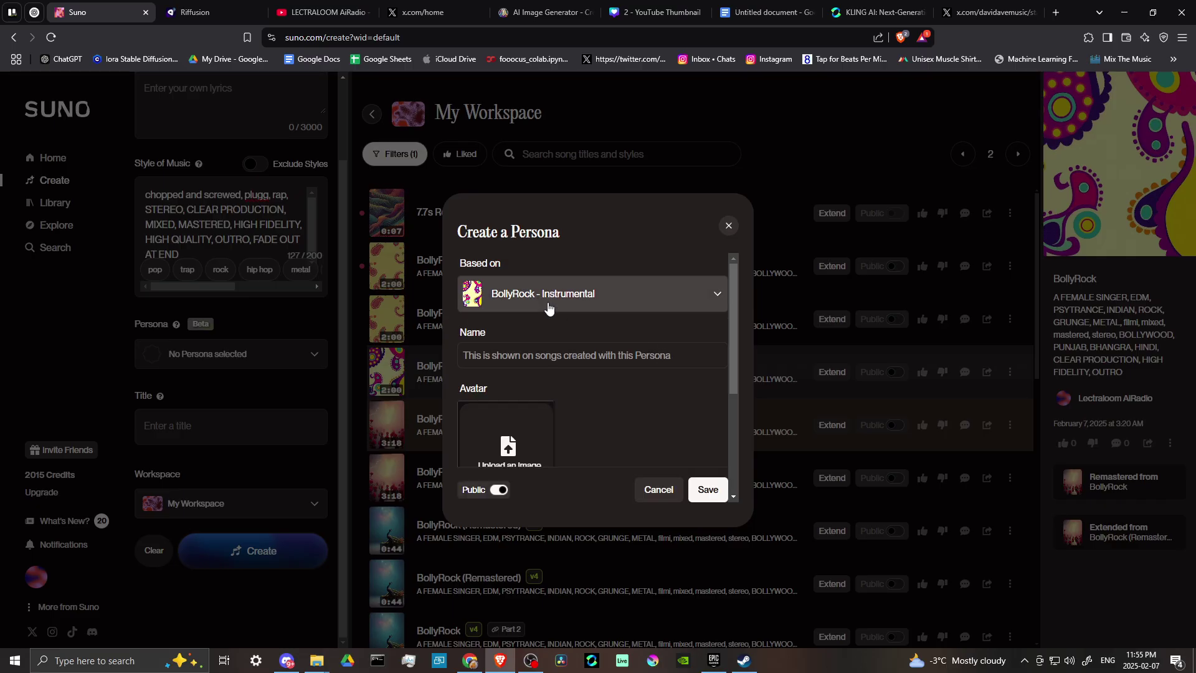
pyautogui.scroll(-1, 561, 336)
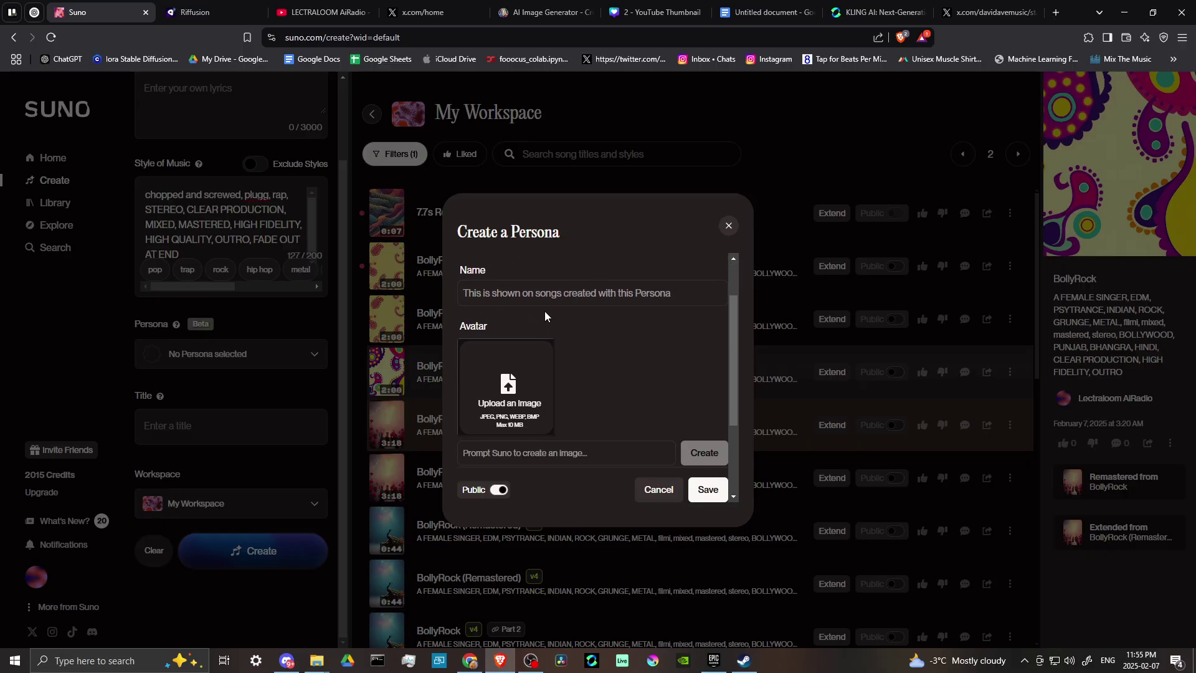
pyautogui.scroll(-1, 596, 334)
pyautogui.scroll(3, 653, 390)
pyautogui.scroll(-4, 659, 391)
pyautogui.scroll(2, 655, 387)
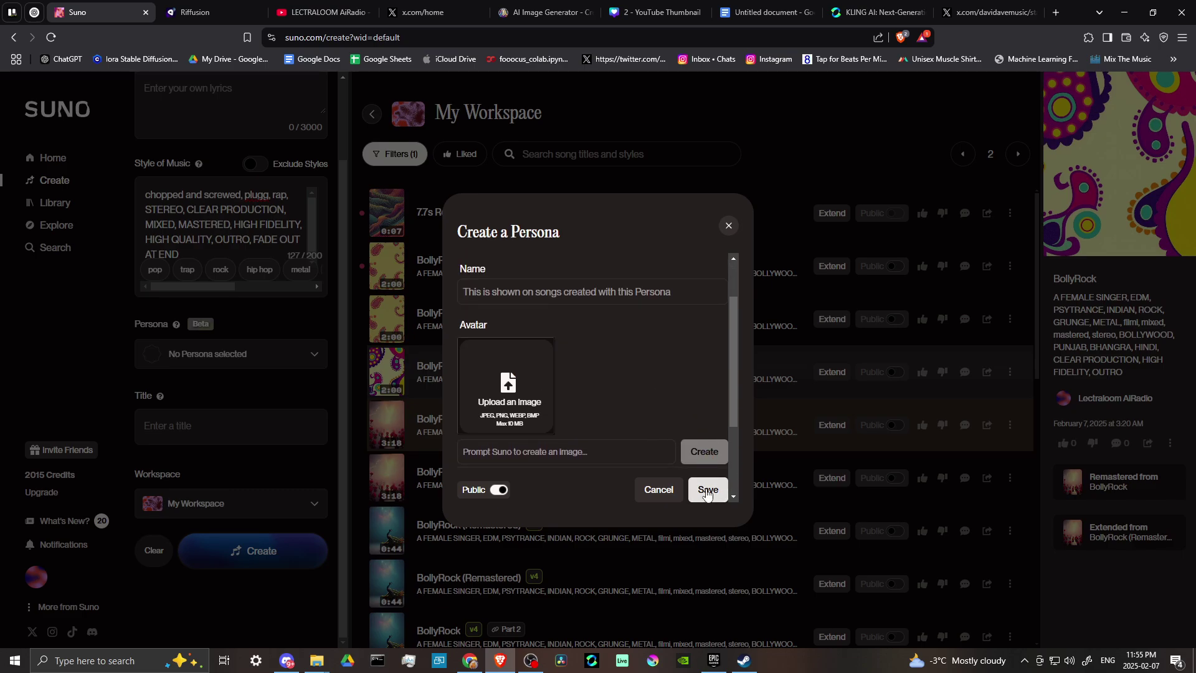
pyautogui.scroll(-2, 635, 353)
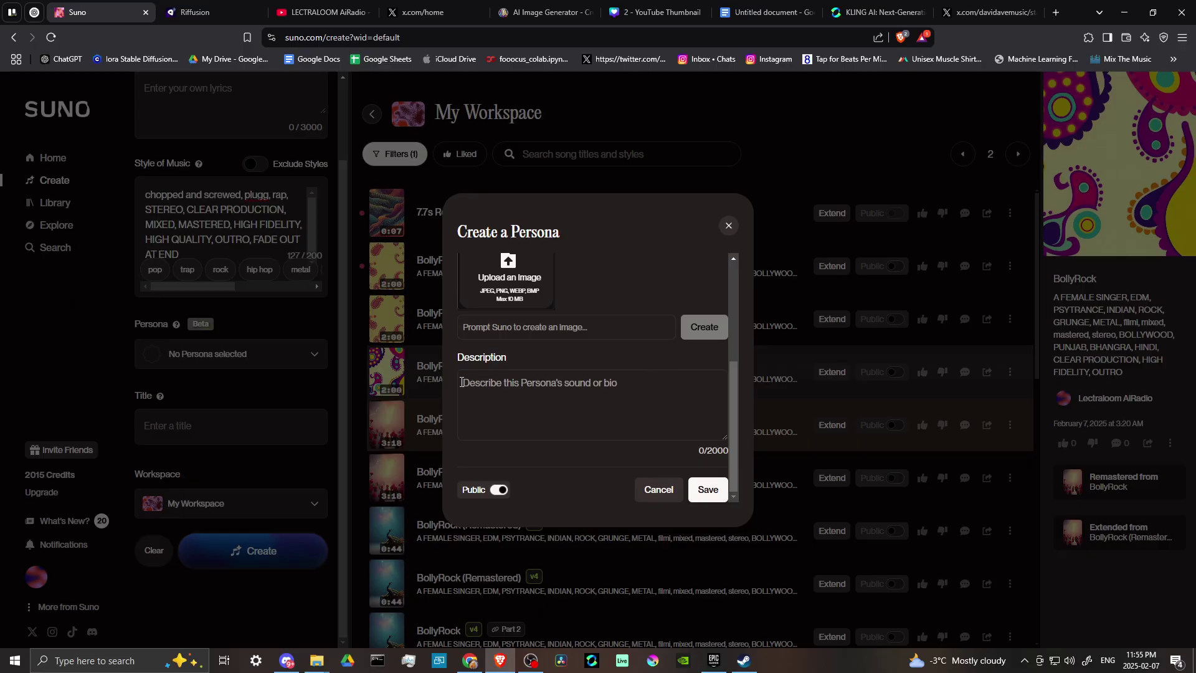
pyautogui.click(658, 489)
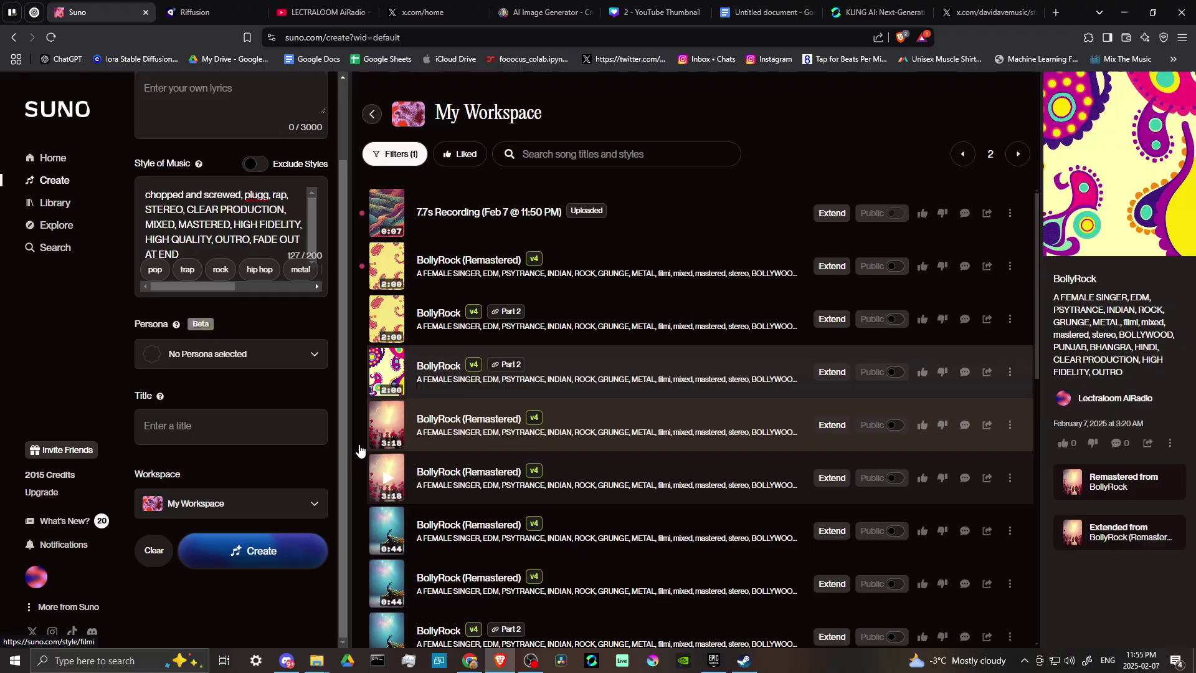
# Apply the Magdalena persona, filling the style with psytrance, grunge and female-singer descriptors.
pyautogui.click(219, 354)
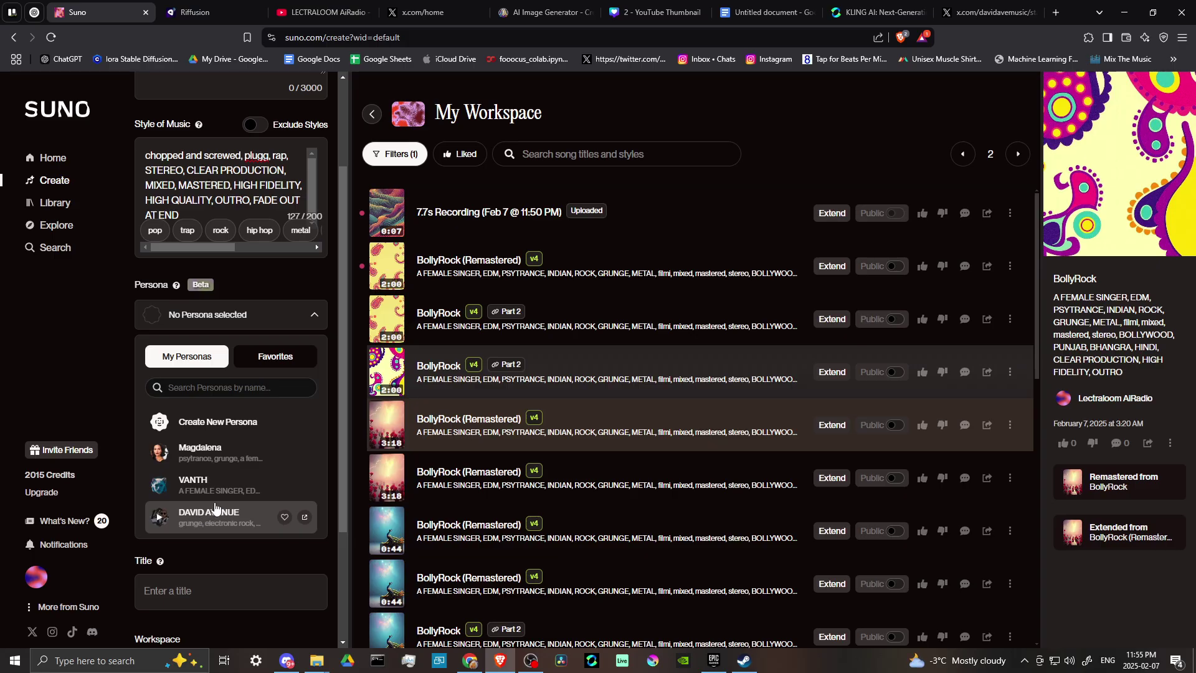
pyautogui.click(207, 457)
pyautogui.scroll(3, 220, 390)
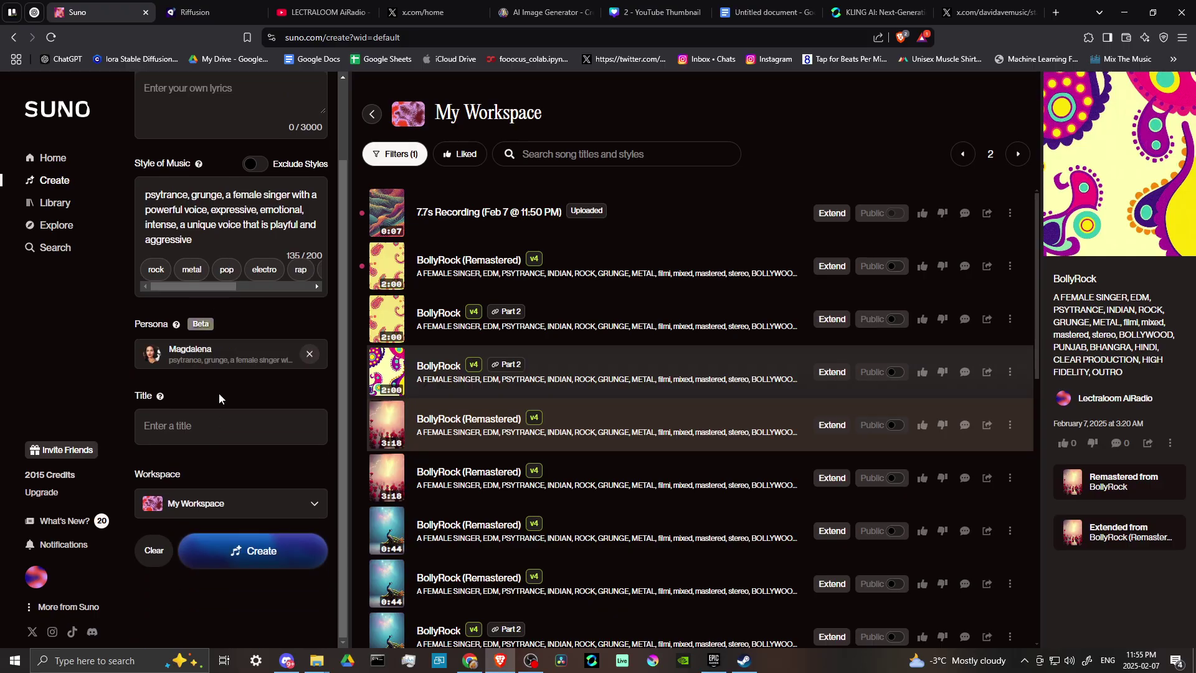